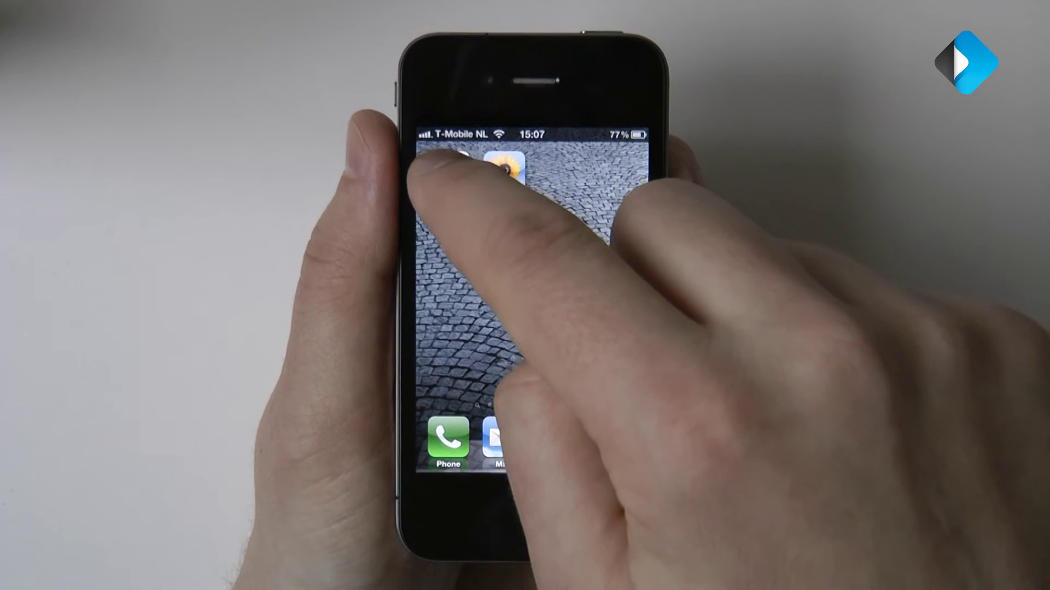
Launch AxisControl to show the AXIS Demo Cams group and Egeniq Cam camera.
left_click(446, 164)
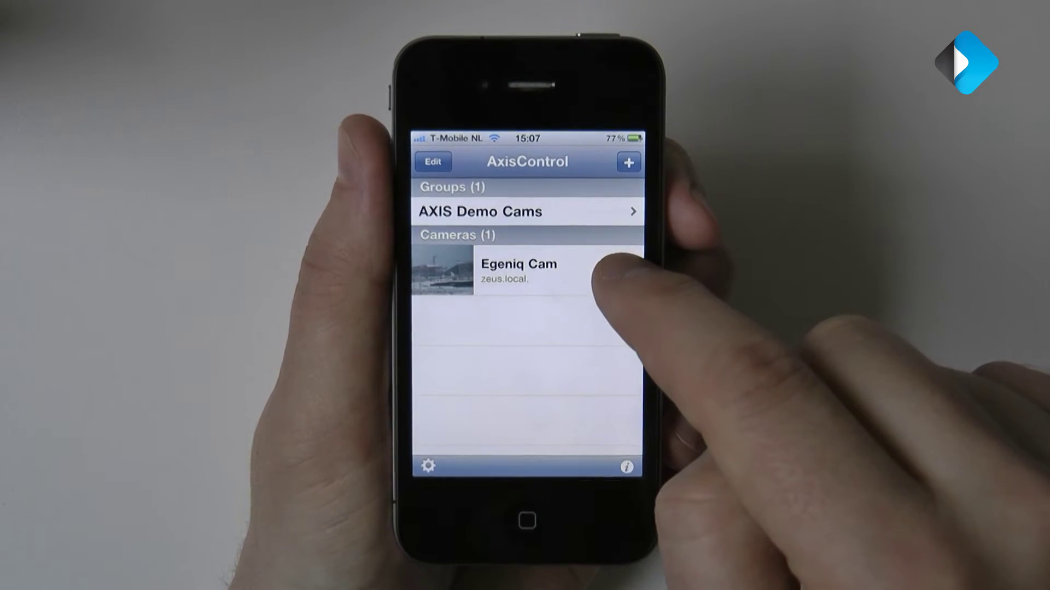
Open Egeniq Cam's settings and scroll down to its Notifications section.
left_click(602, 268)
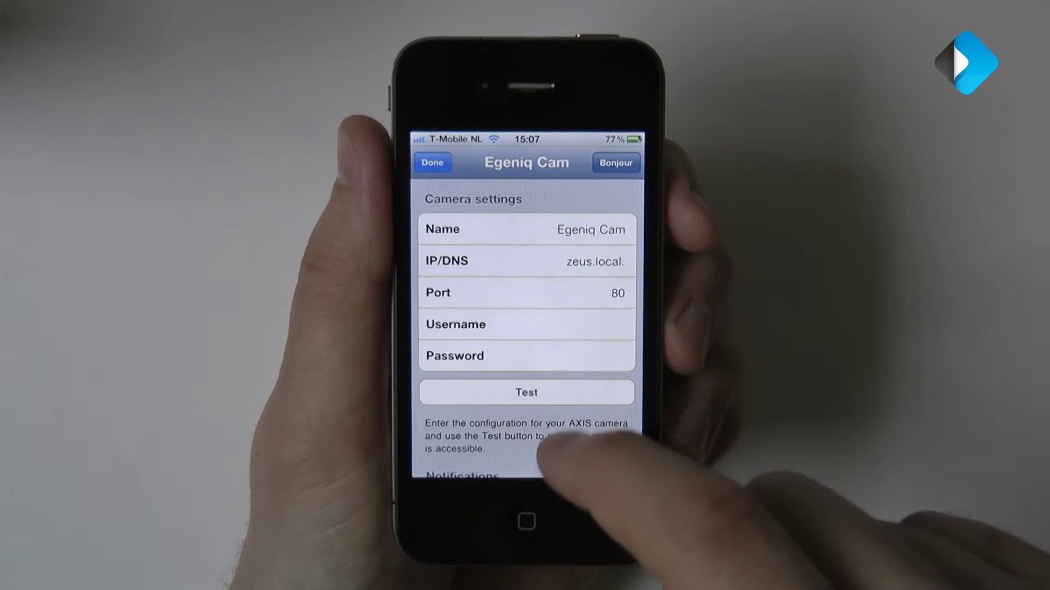
scroll(547, 383, "down", 3)
scroll(547, 410, "down", 3)
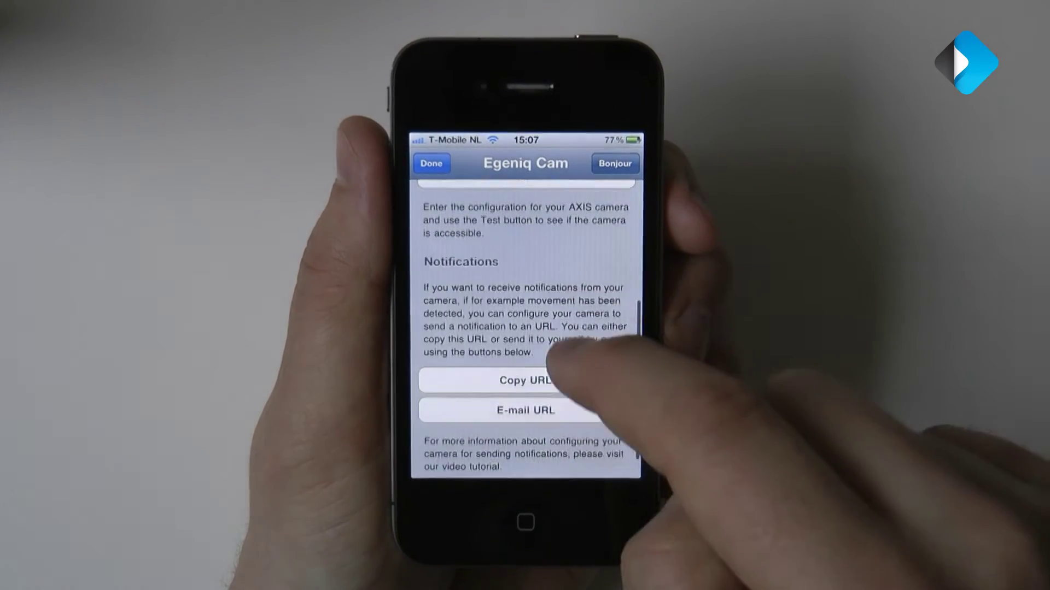
scroll(569, 426, "down", 2)
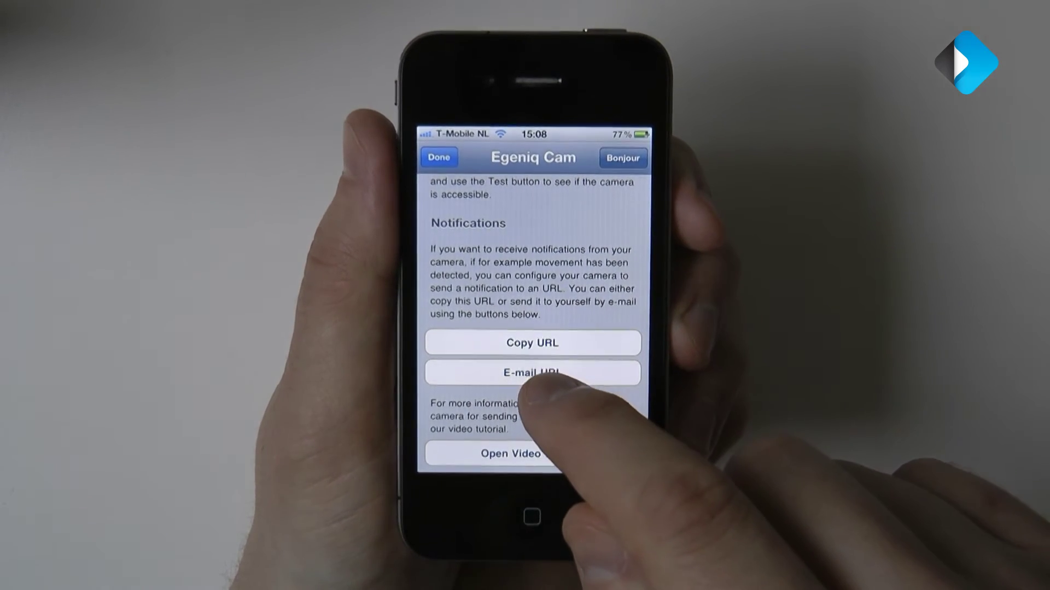
E-mail the Egeniq Cam notification URL to your own address from the contact suggestion.
left_click(533, 373)
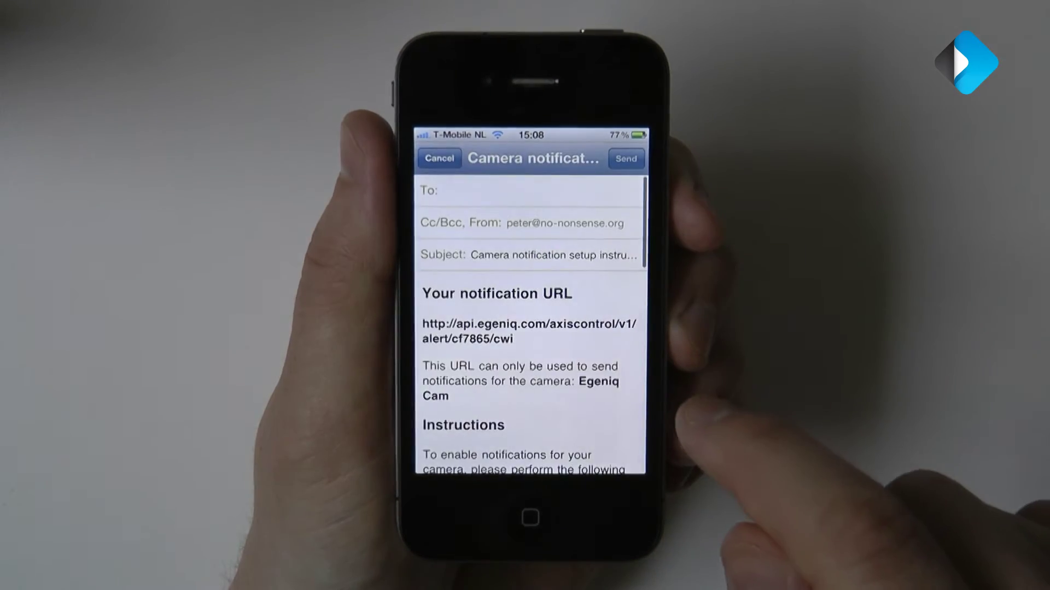
left_click(542, 194)
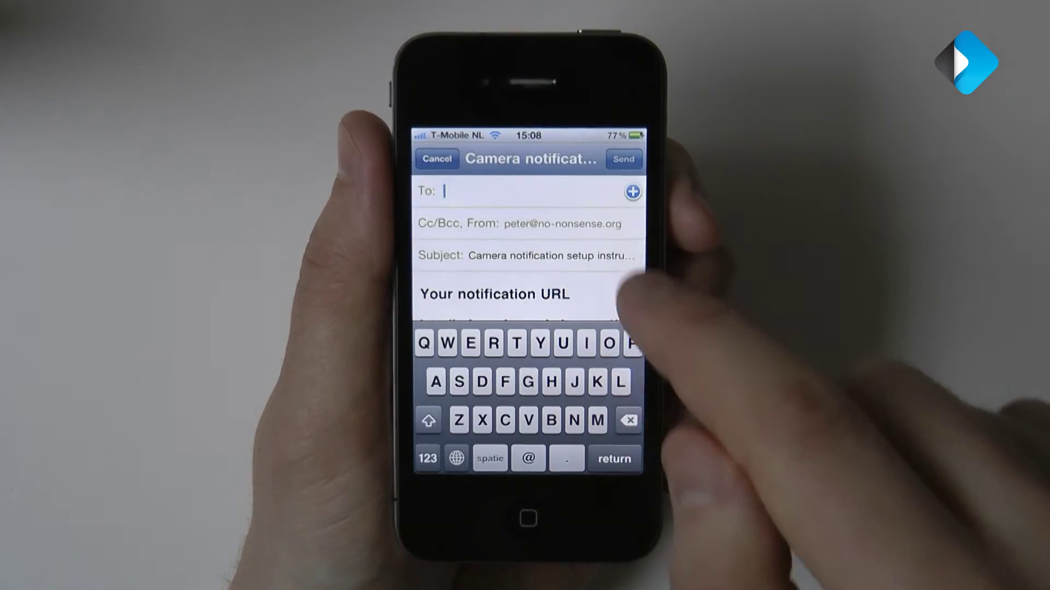
type("p")
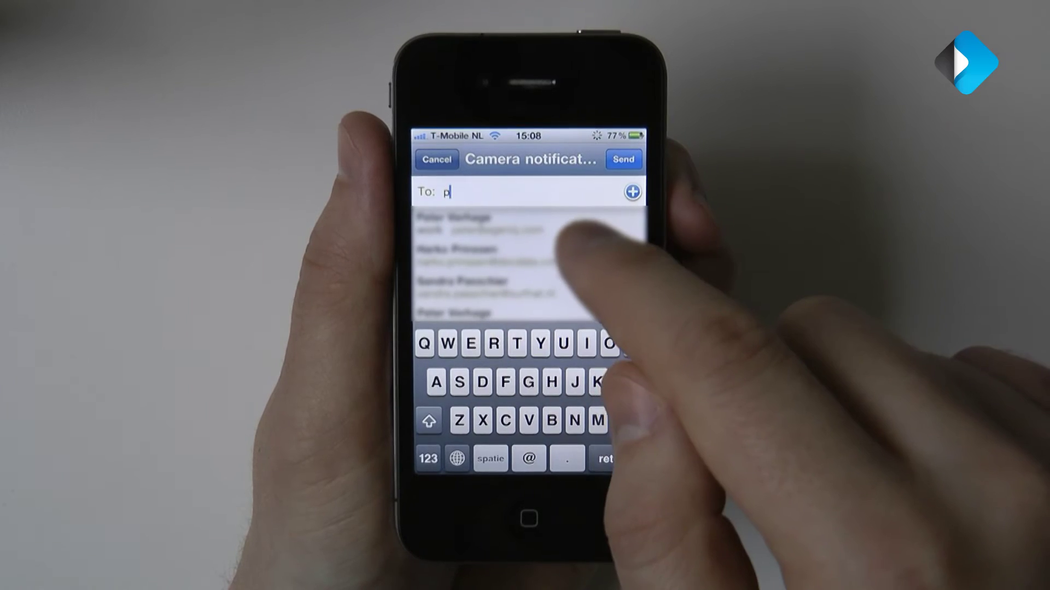
left_click(601, 224)
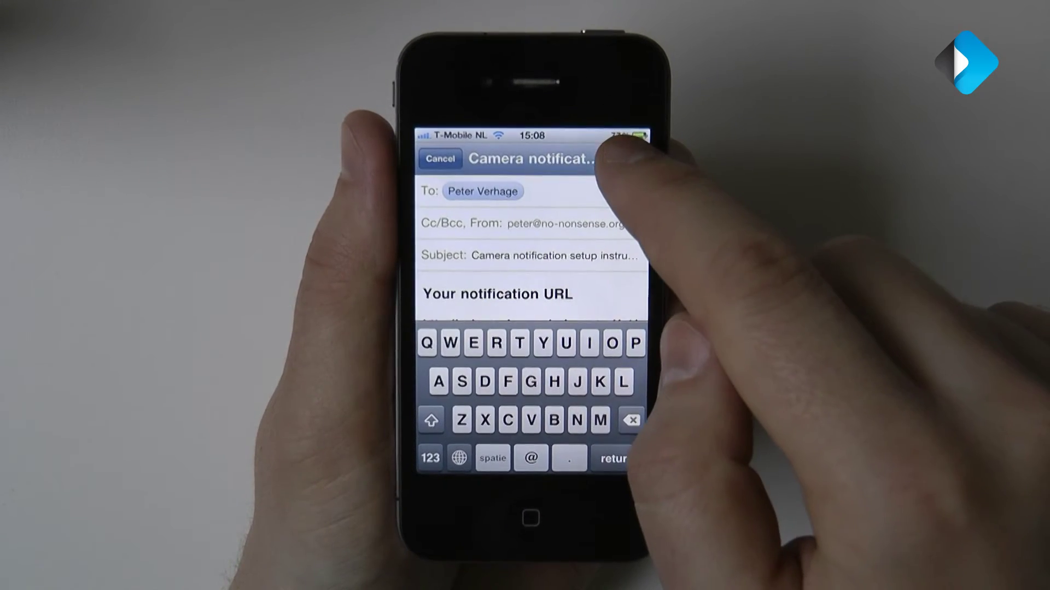
left_click(623, 159)
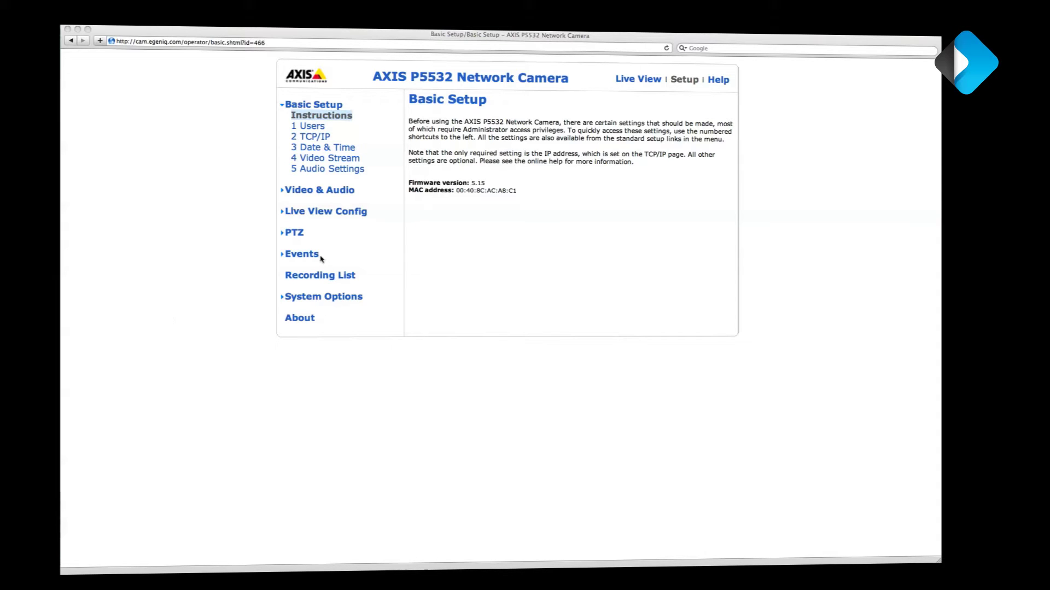
Open the Event Servers page under Events in the camera's web setup.
left_click(285, 255)
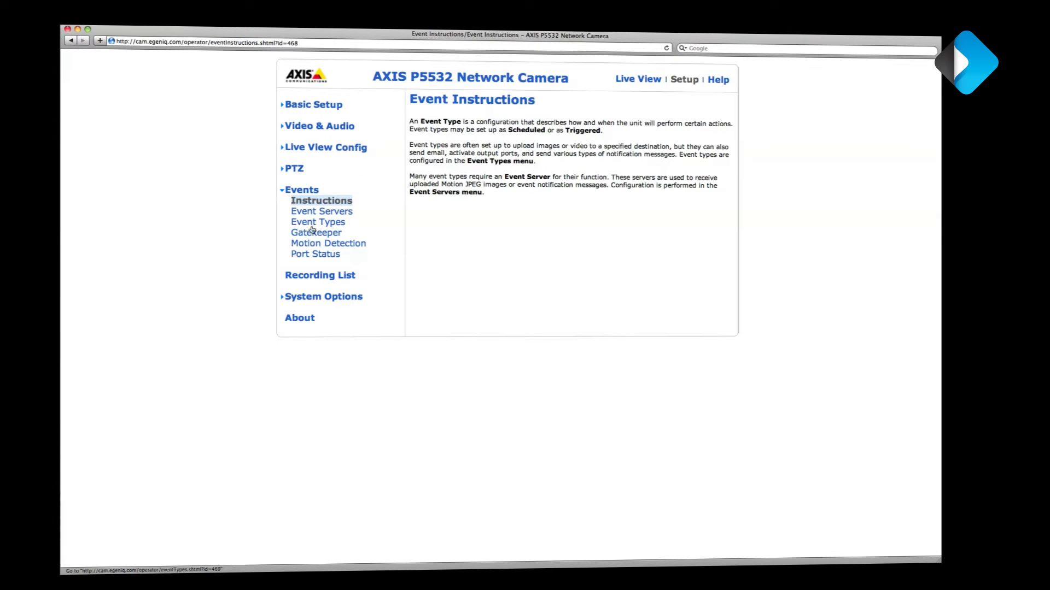
left_click(324, 213)
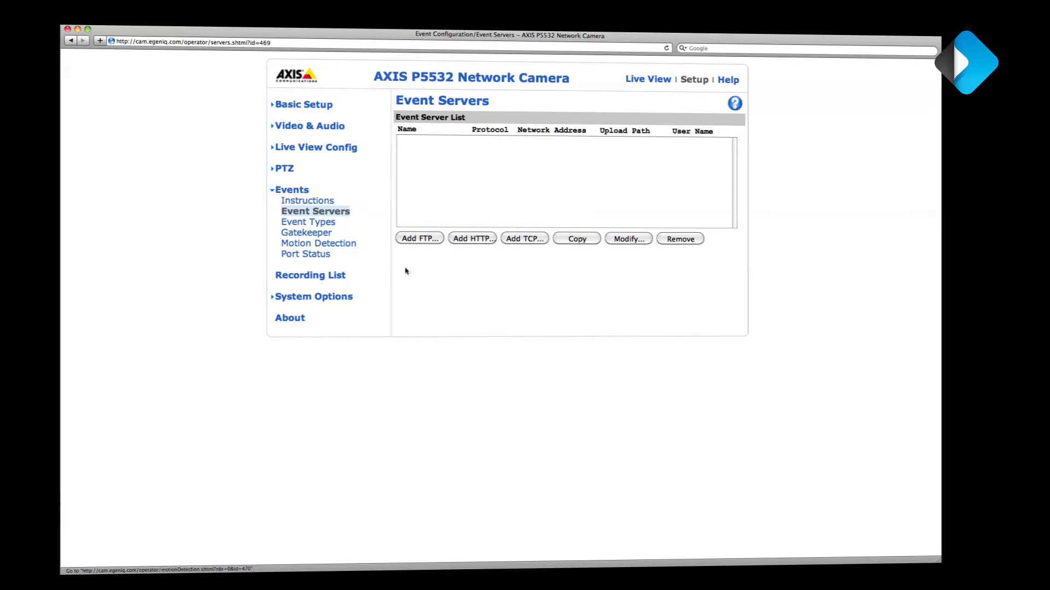
Add a new HTTP event server named 'Axis Push Notifications'.
left_click(471, 239)
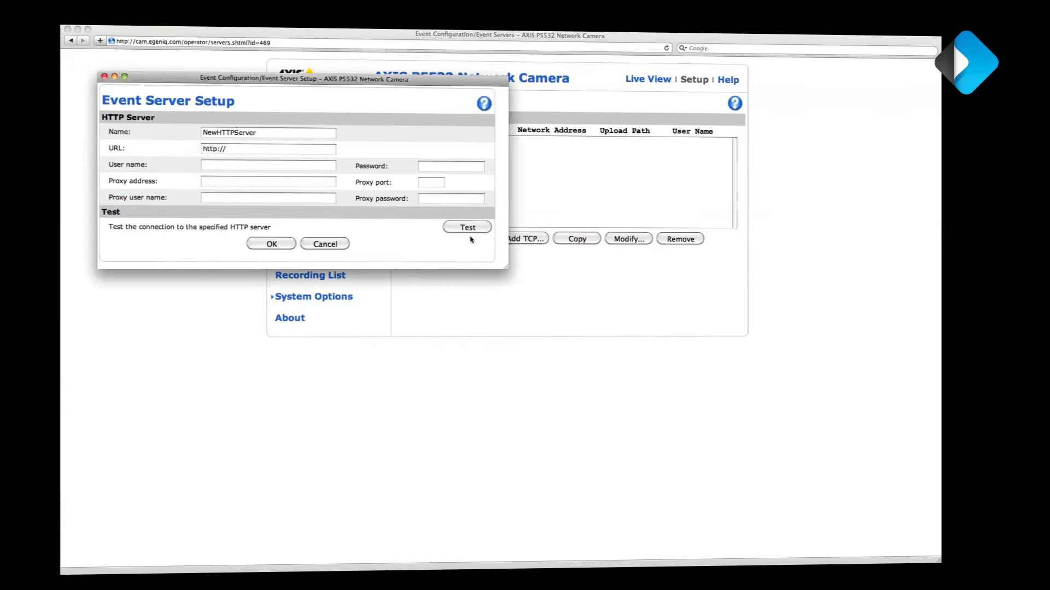
left_click_drag(319, 82, 461, 154)
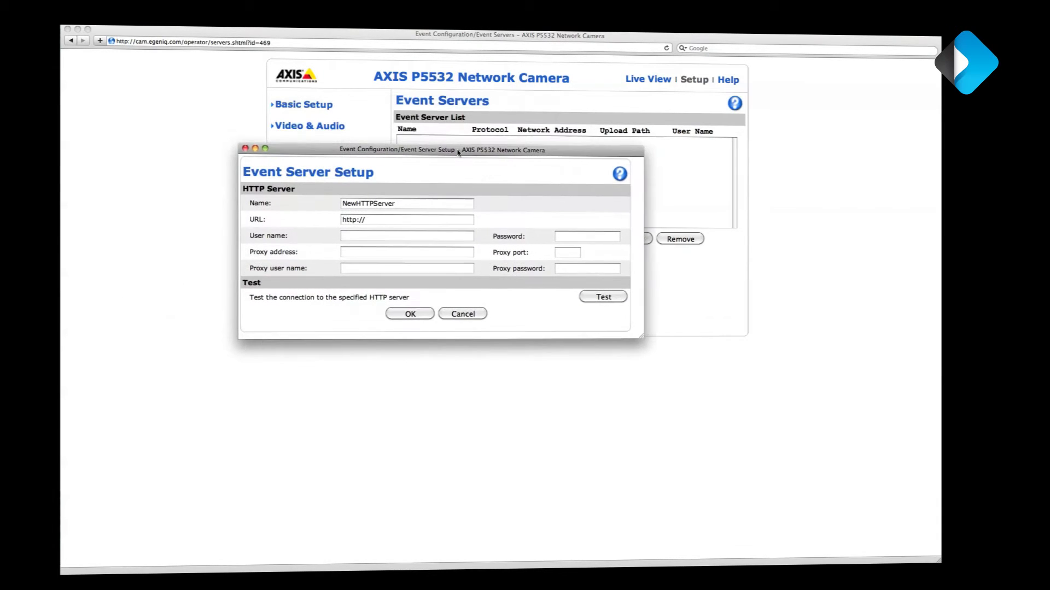
double_click(398, 206)
type("Axi")
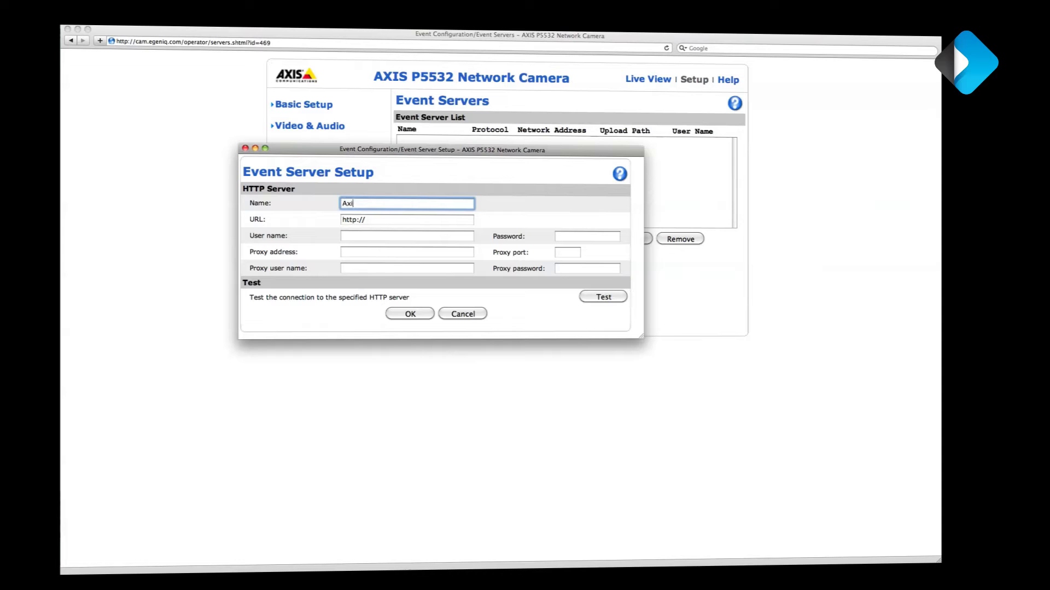
type("s Push Notifications")
key("Tab")
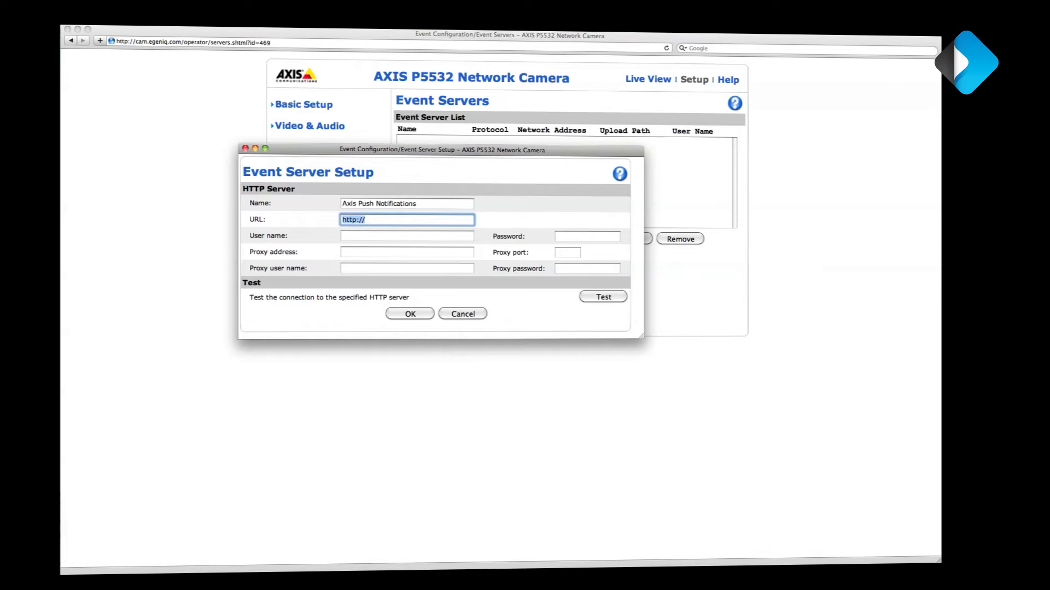
Copy the notification URL from the Mail message and return to the server form.
key("super+Tab")
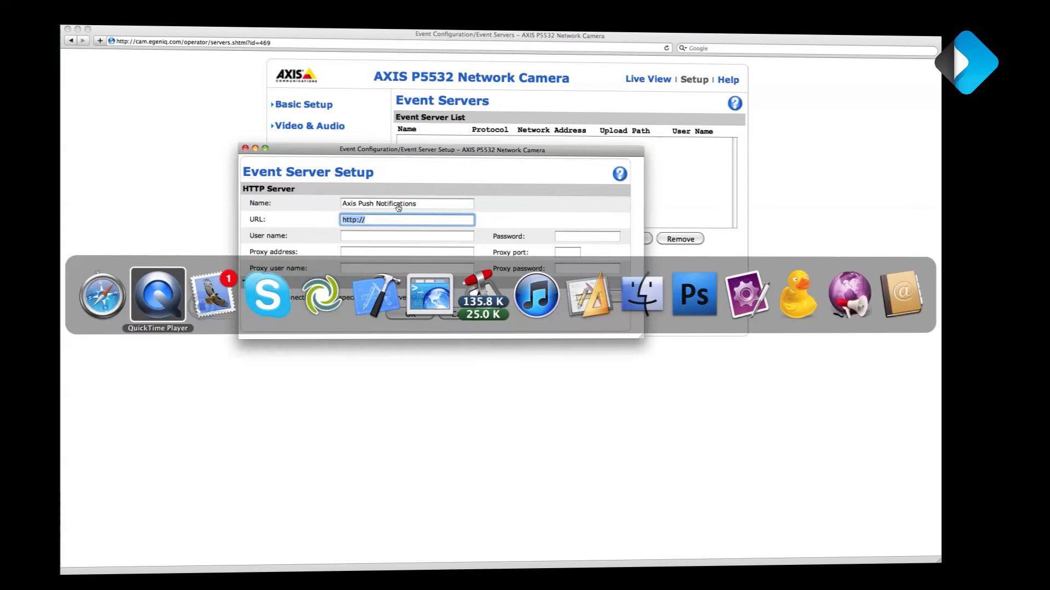
left_click_drag(512, 257, 371, 260)
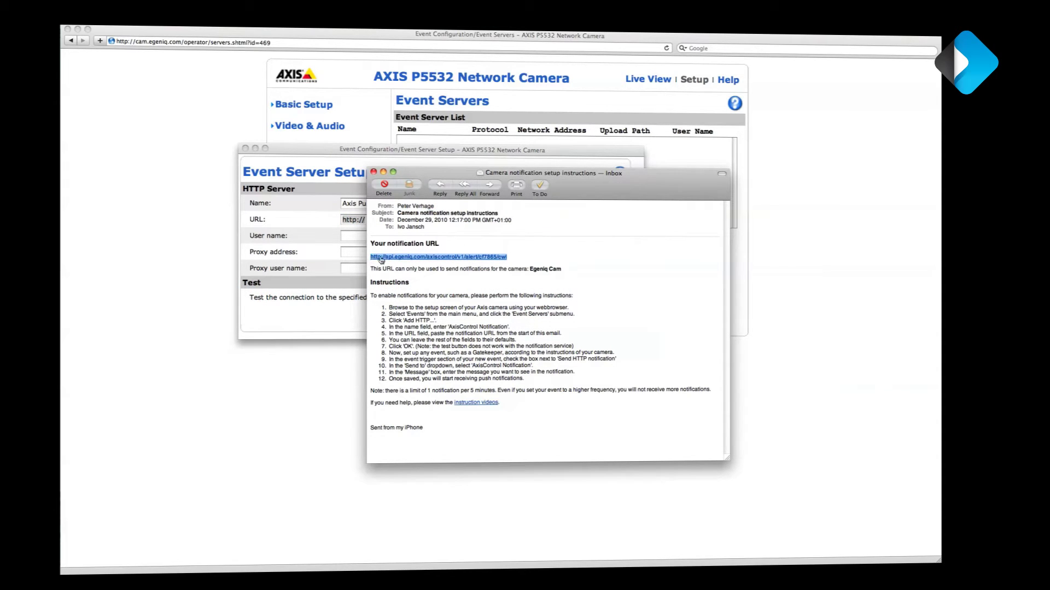
key("super+Tab")
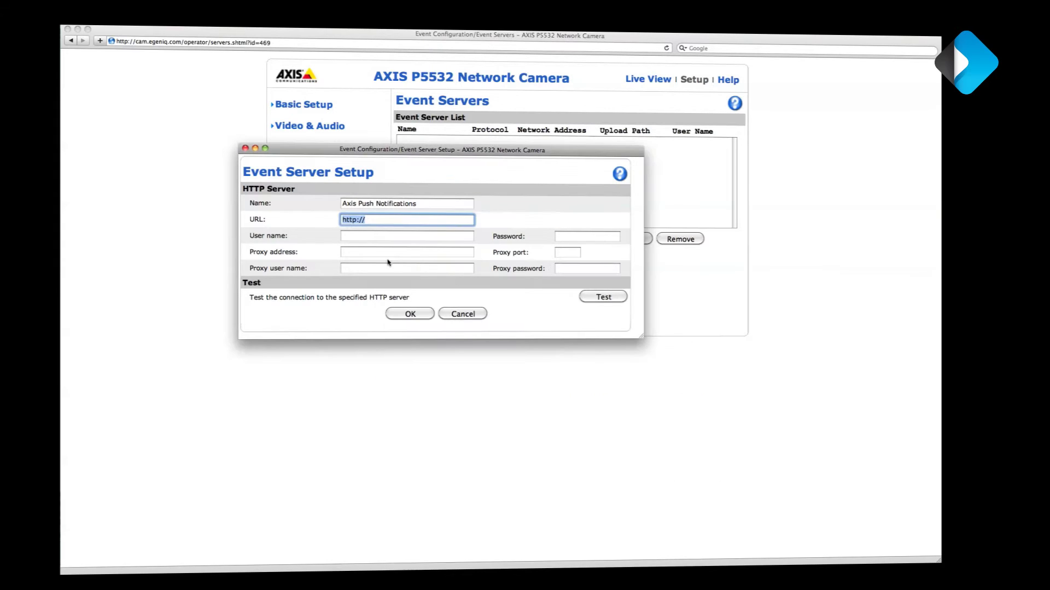
Paste the notification URL as the server address and save the HTTP server.
key("super+v")
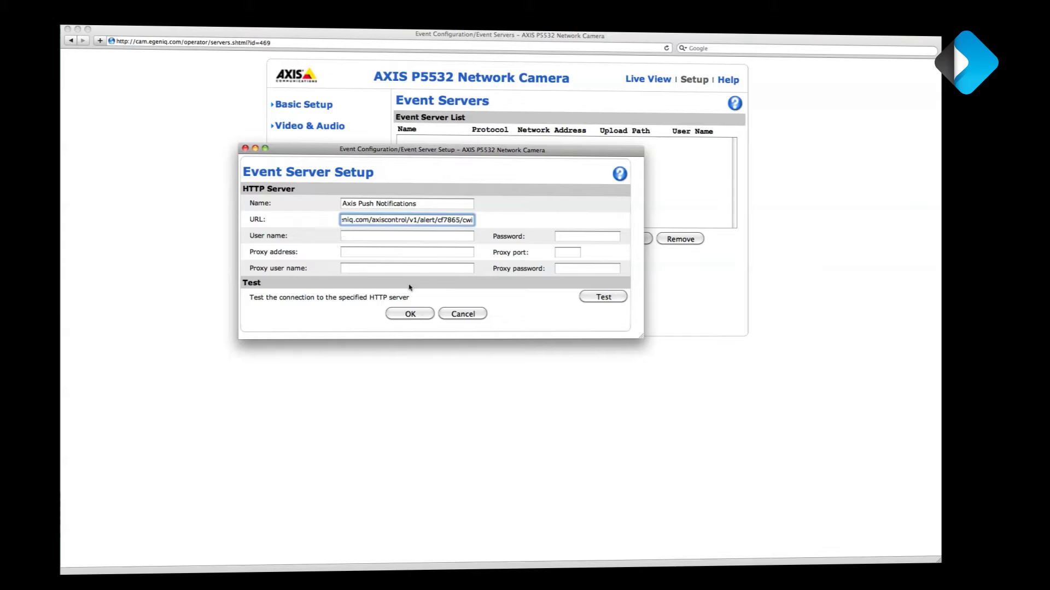
left_click(417, 316)
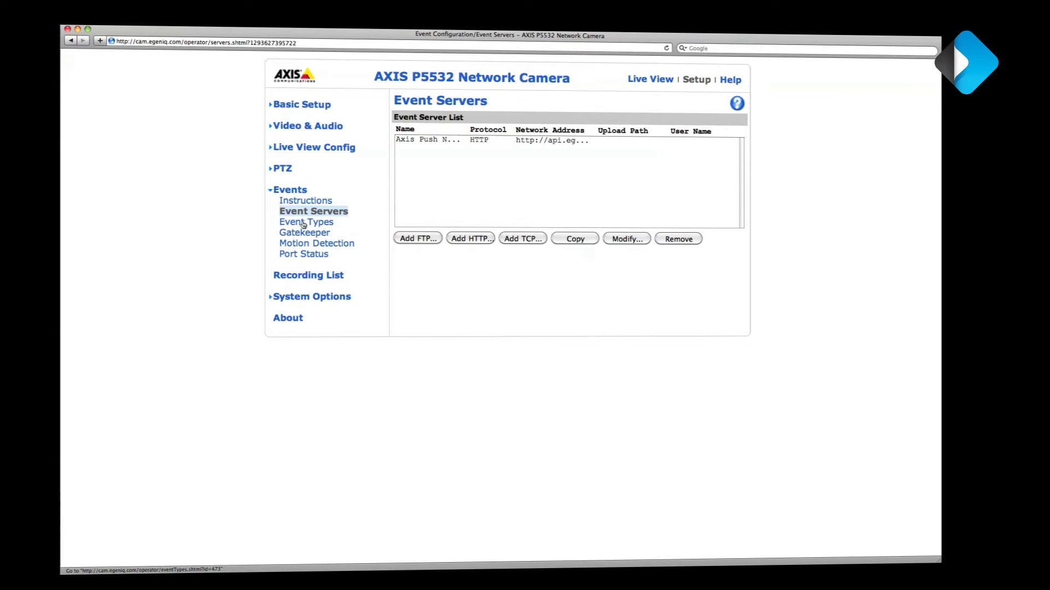
Open the Gatekeeper event type for modification from the Event Types list.
left_click(304, 223)
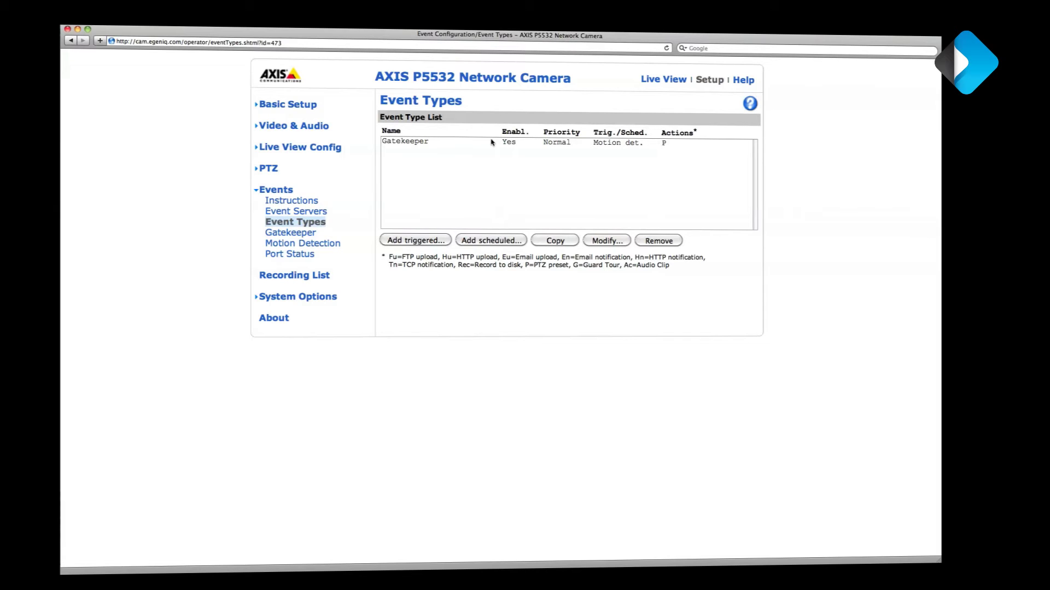
left_click(458, 145)
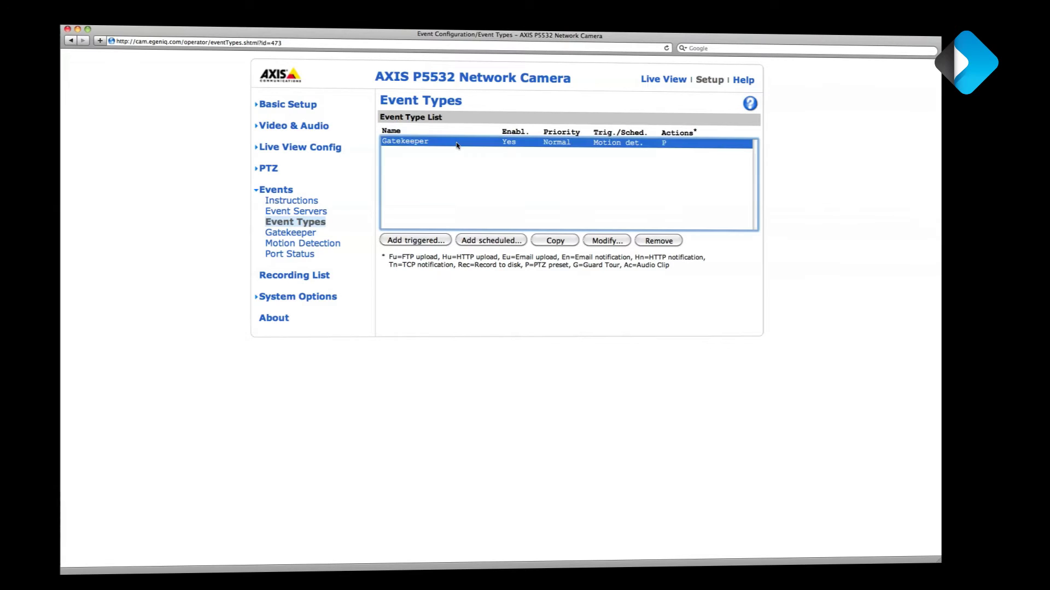
left_click(593, 242)
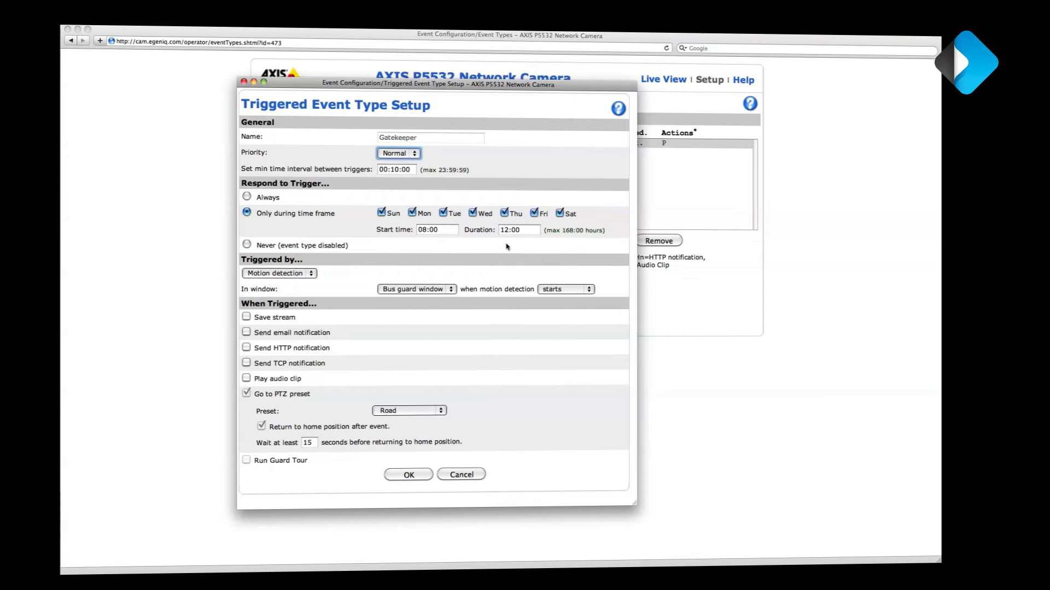
left_click(410, 170)
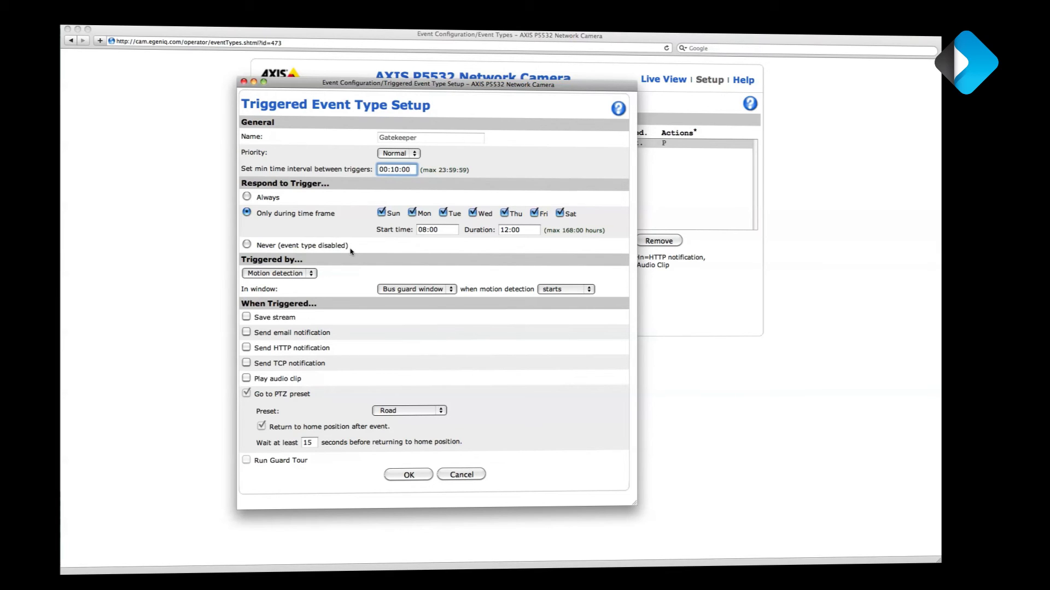
Enable HTTP notification to Axis Push Notifications with message 'The bus has arrived!' and save.
left_click(246, 348)
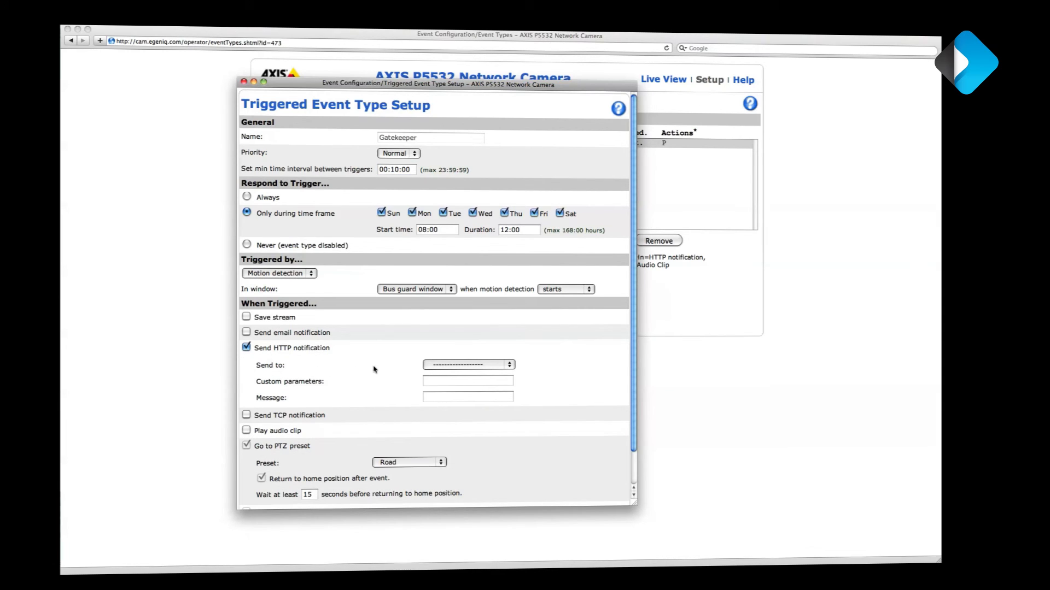
left_click(486, 366)
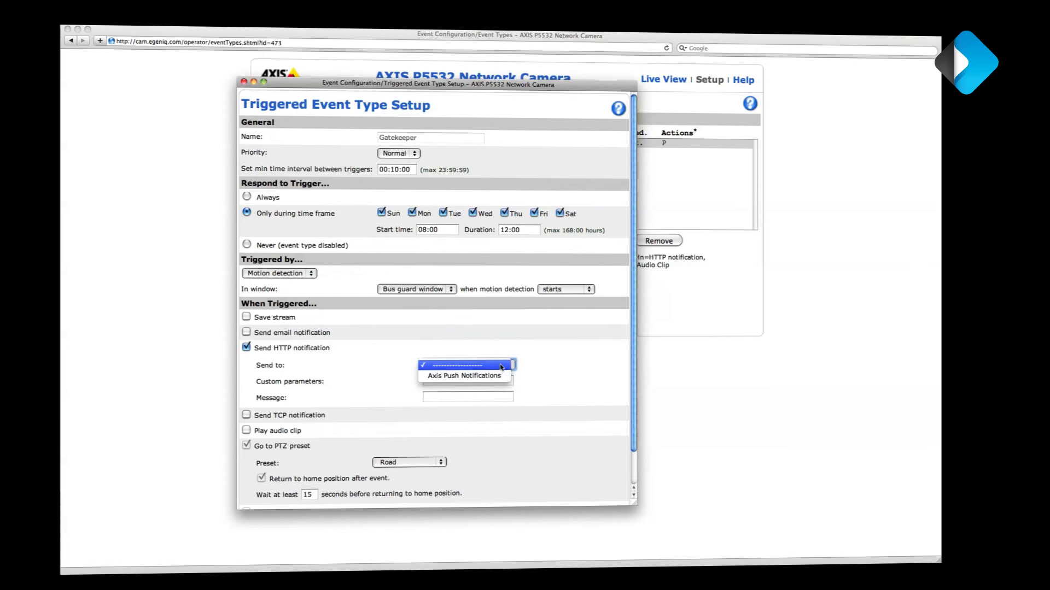
left_click(465, 376)
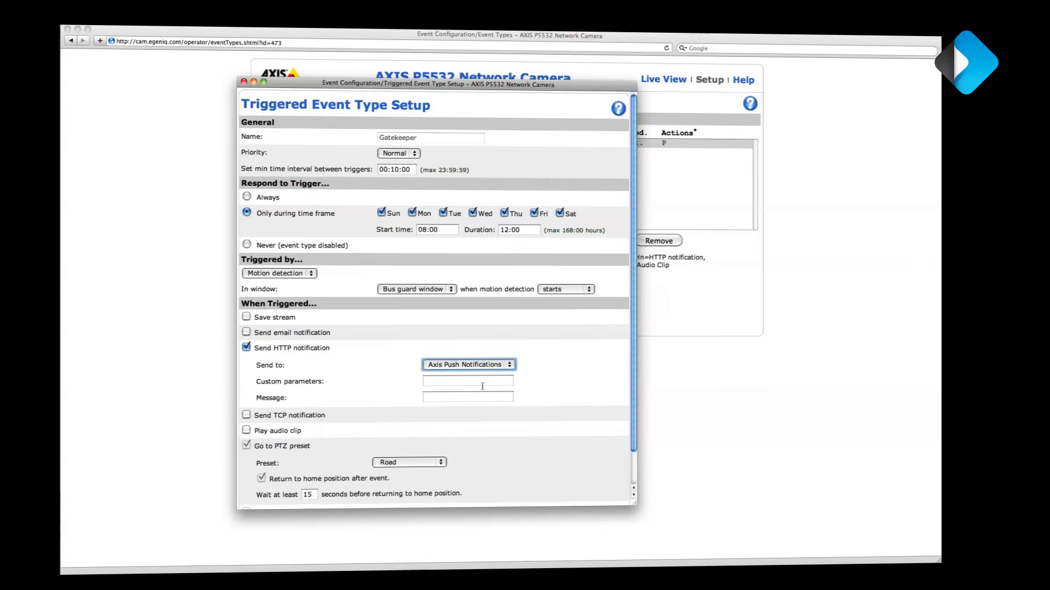
left_click(453, 399)
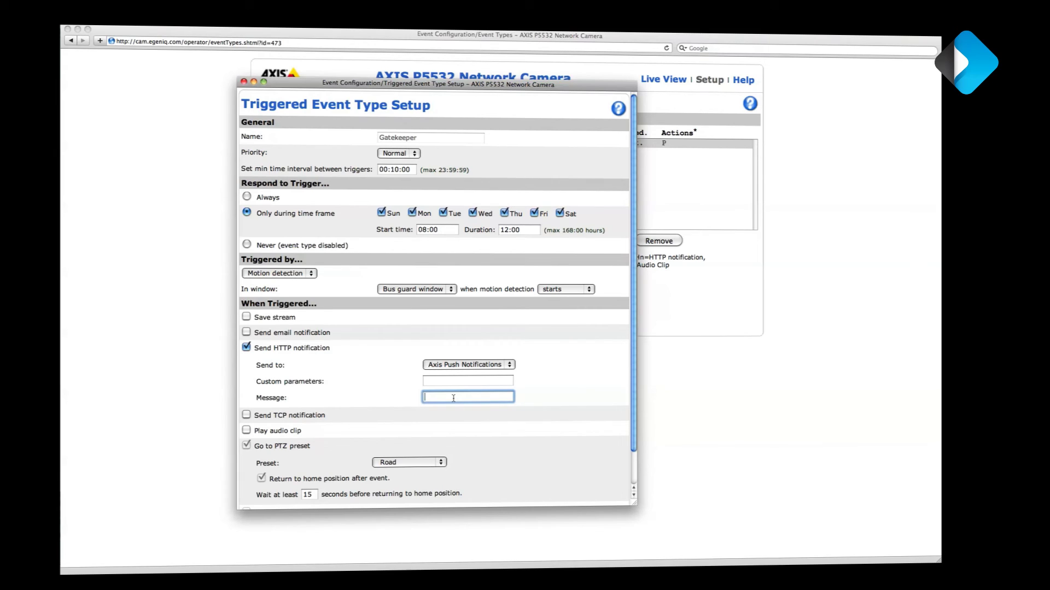
type("Teh")
type("he bus ha")
type("s arrivce")
scroll(463, 377, "down", 3)
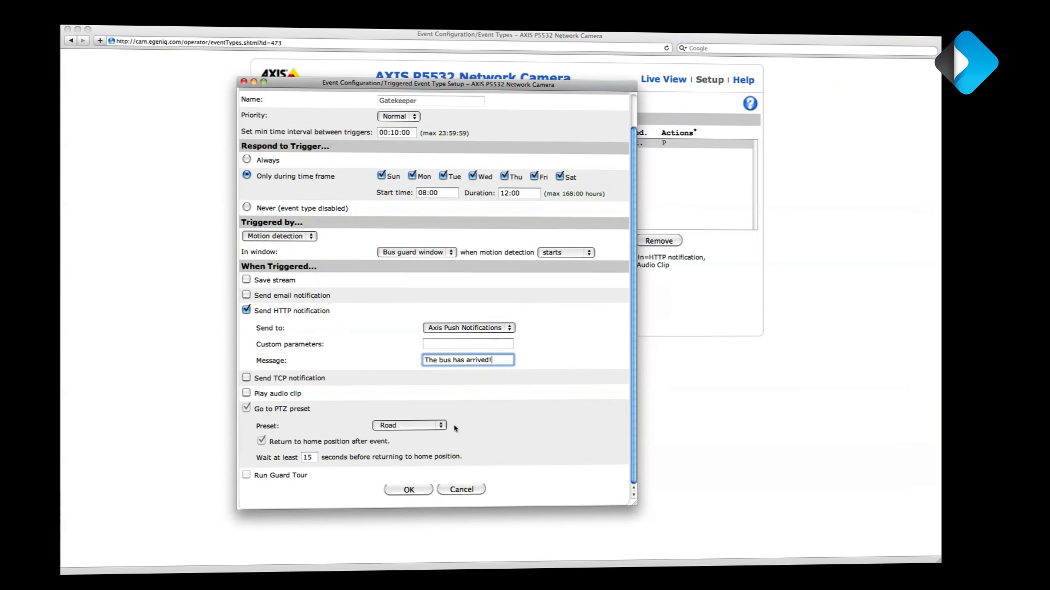
left_click(406, 494)
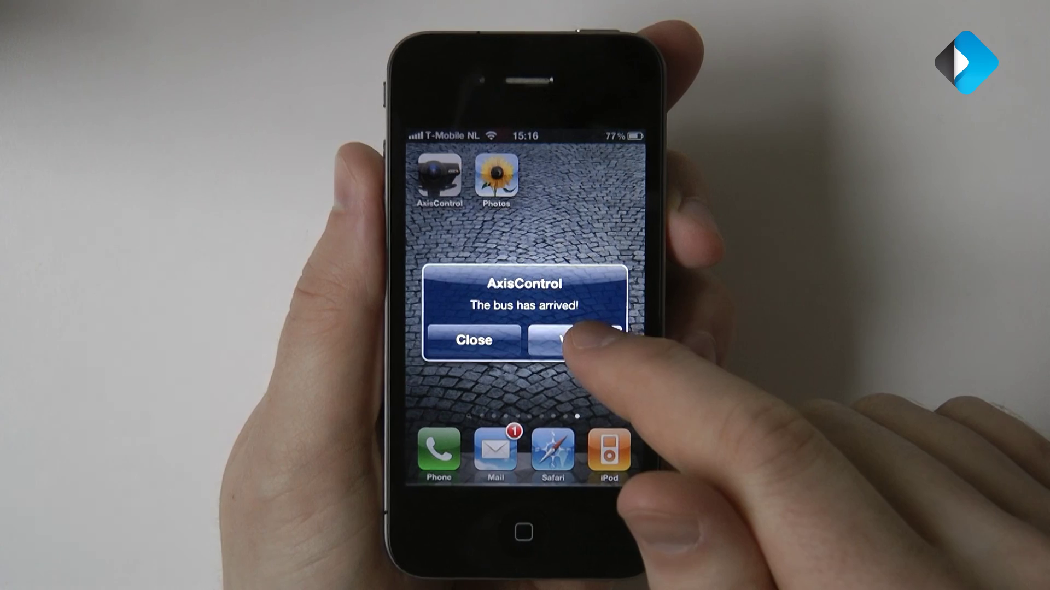
View the Egeniq Cam live image from the bus alert, then return home.
left_click(573, 341)
left_click(517, 263)
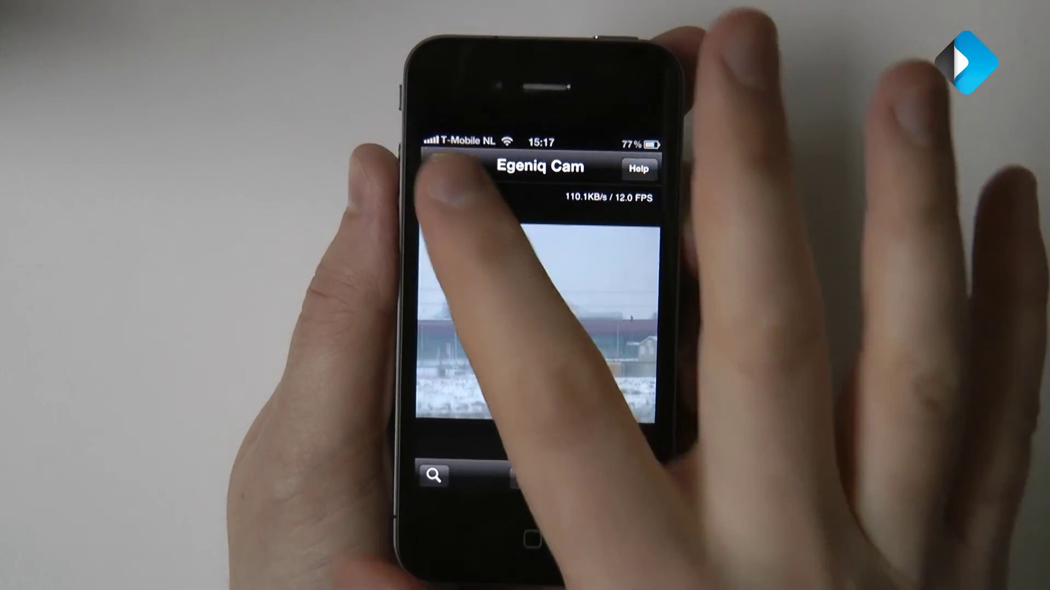
left_click(443, 164)
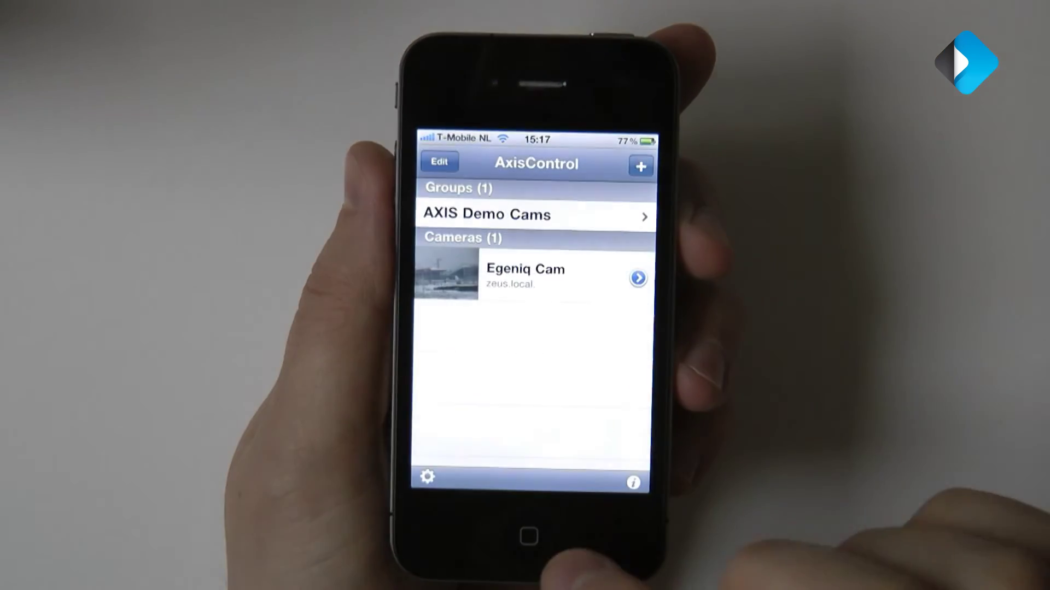
left_click(529, 540)
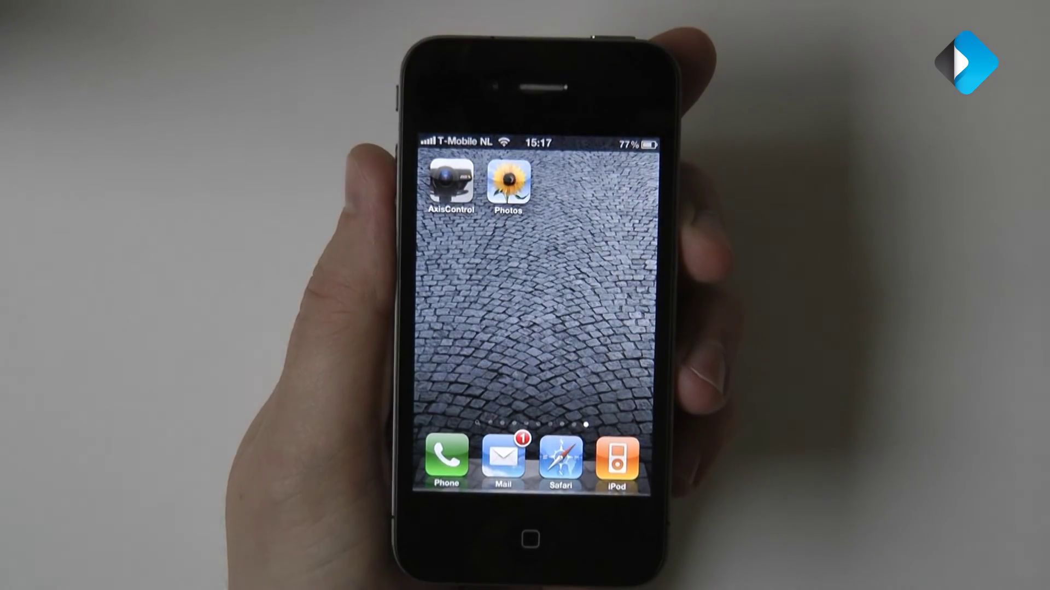